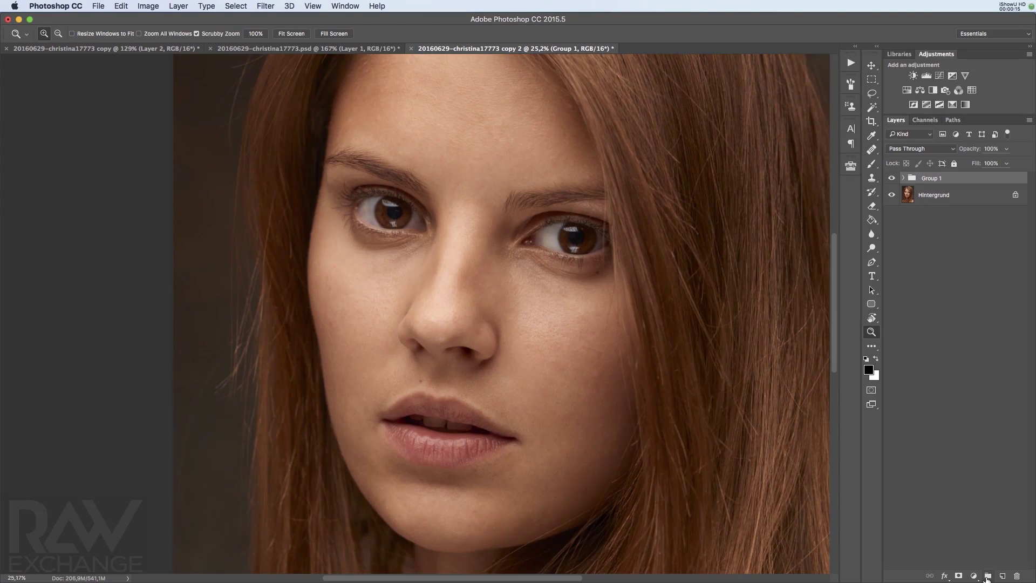
# Create a new group named db.
pyautogui.click(989, 576)
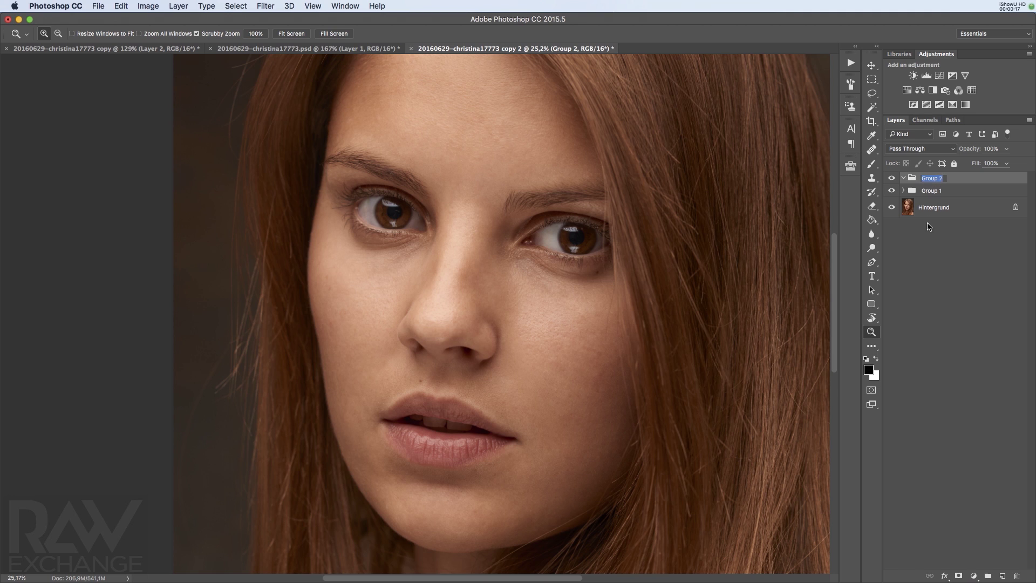
pyautogui.write('db')
pyautogui.press('Return')
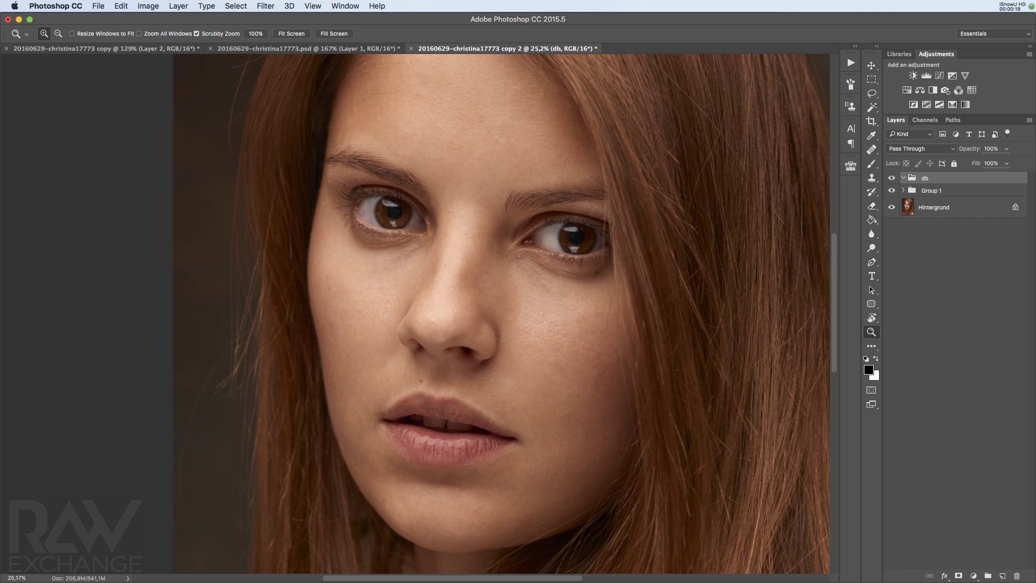
# Add a second group nested inside db and name it dodge.
pyautogui.click(988, 576)
pyautogui.moveTo(945, 175); pyautogui.dragTo(948, 192)
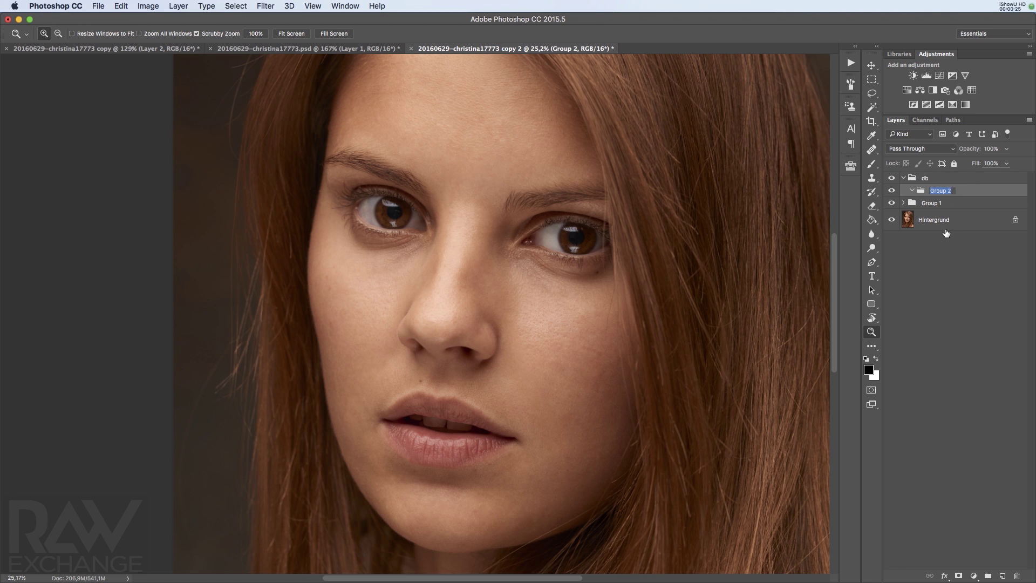
pyautogui.write('doge')
pyautogui.press('Return')
pyautogui.doubleClick(937, 191)
pyautogui.write('d')
pyautogui.press('Return')
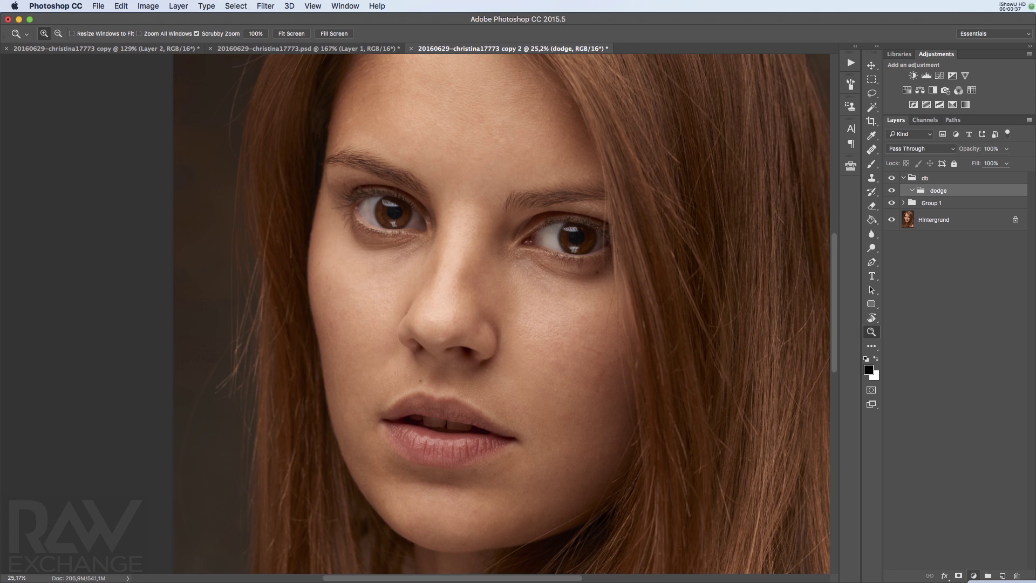
# Add a Curves adjustment in the dodge group with its midpoint raised to brighten the portrait.
pyautogui.click(974, 576)
pyautogui.click(994, 318)
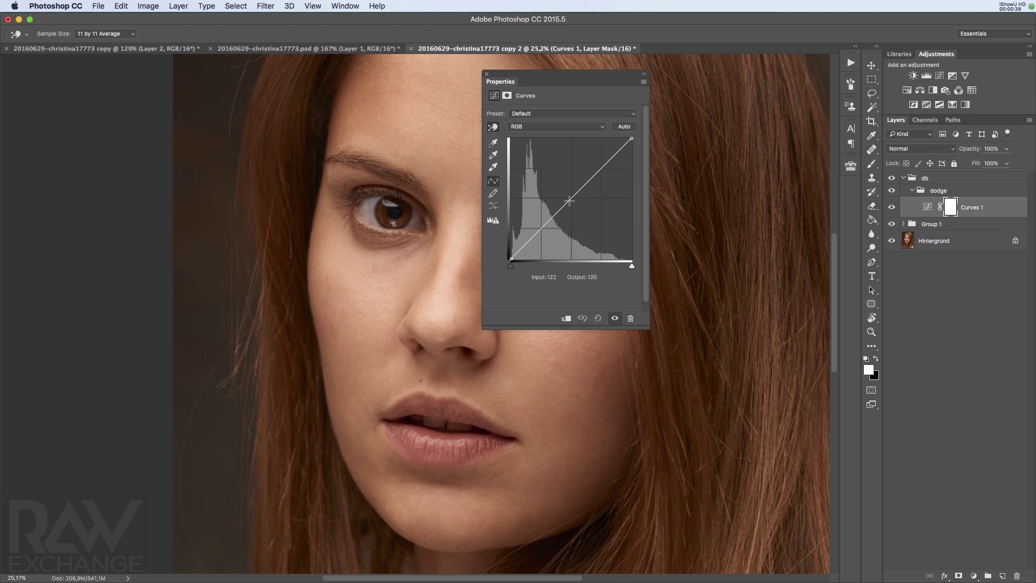
pyautogui.moveTo(569, 201); pyautogui.dragTo(548, 199)
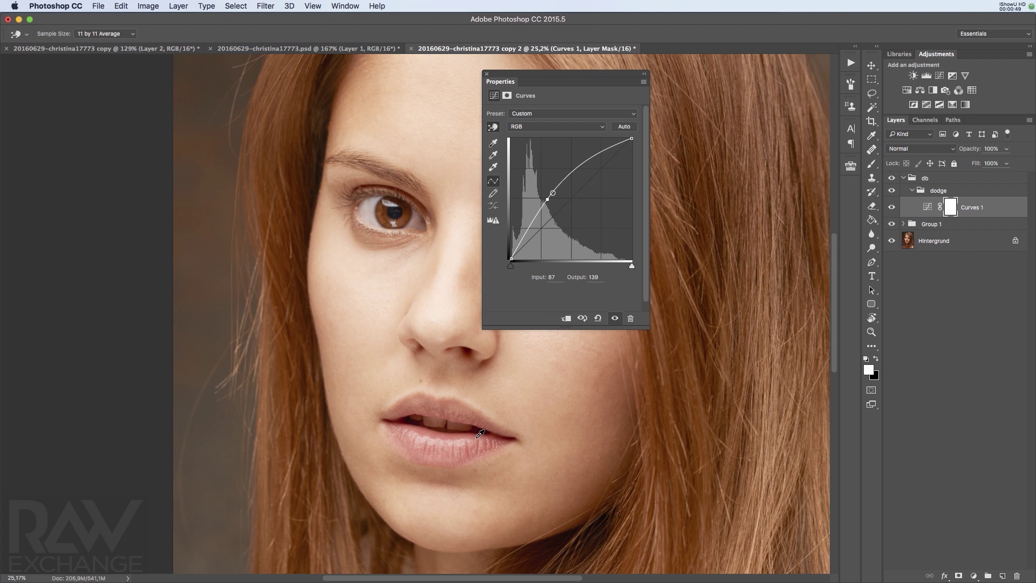
pyautogui.click(488, 75)
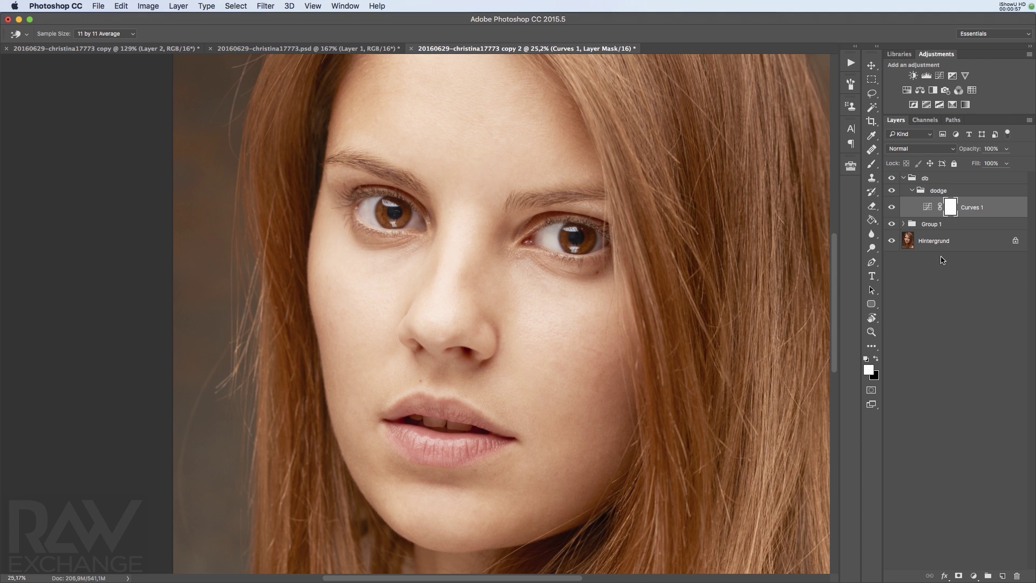
# Give the dodge group a black layer mask, then duplicate the group.
pyautogui.click(961, 191)
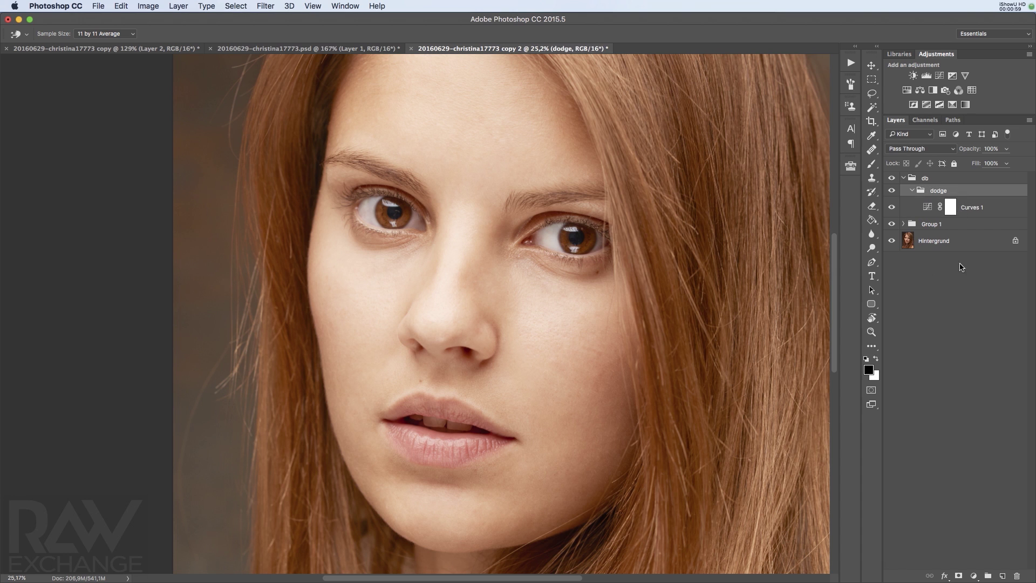
pyautogui.click(960, 576)
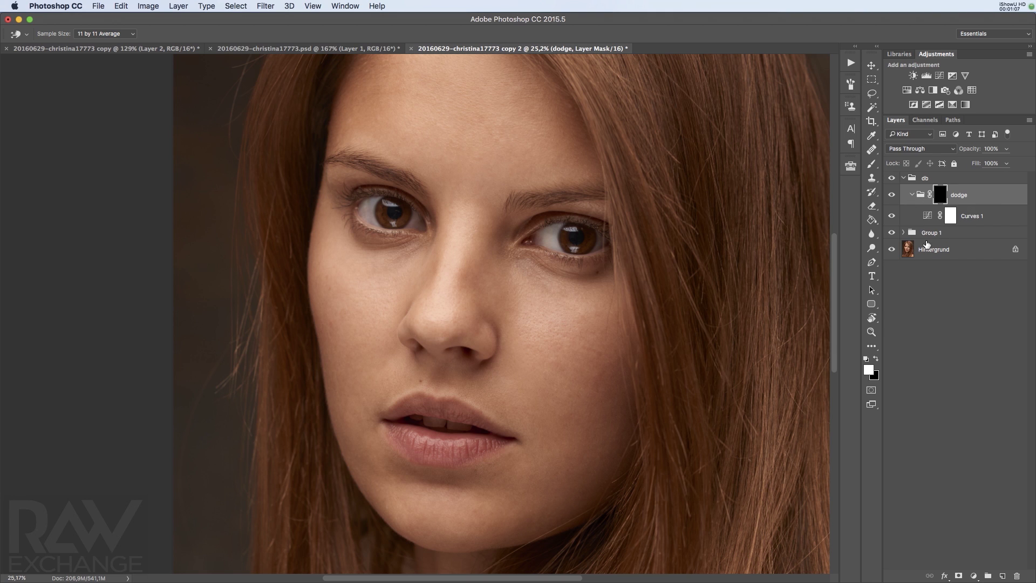
pyautogui.press('super+j')
# Rename the copy to burn and pull its Curves down to darken the image.
pyautogui.click(979, 197)
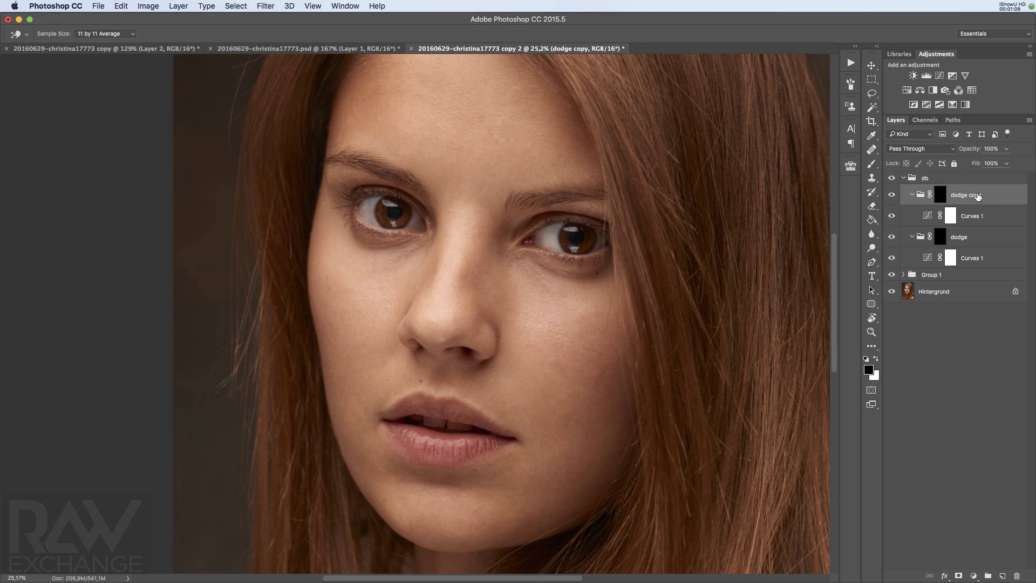
pyautogui.write('burn')
pyautogui.press('Return')
pyautogui.doubleClick(928, 217)
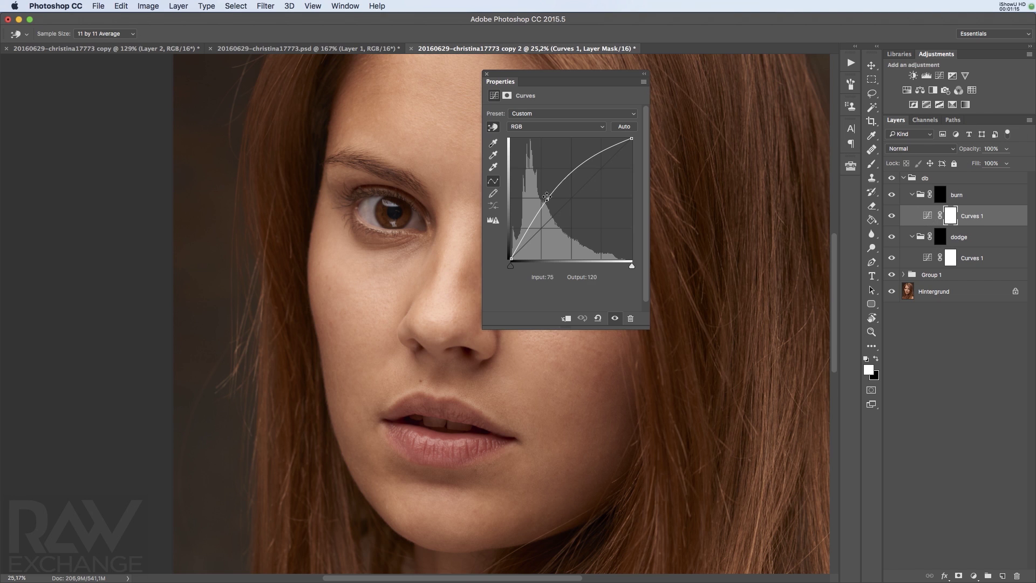
pyautogui.moveTo(545, 198); pyautogui.dragTo(593, 198)
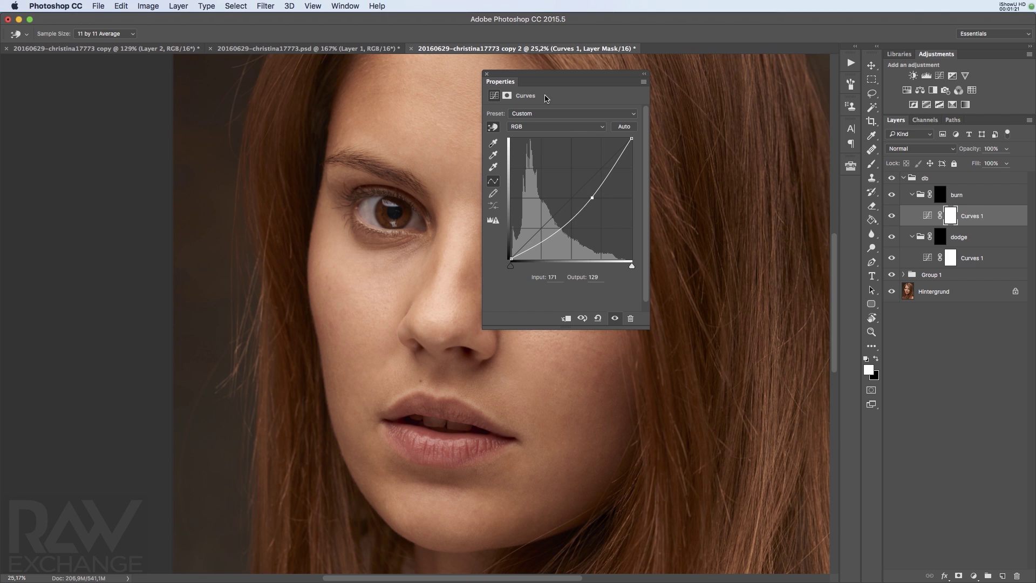
pyautogui.click(487, 76)
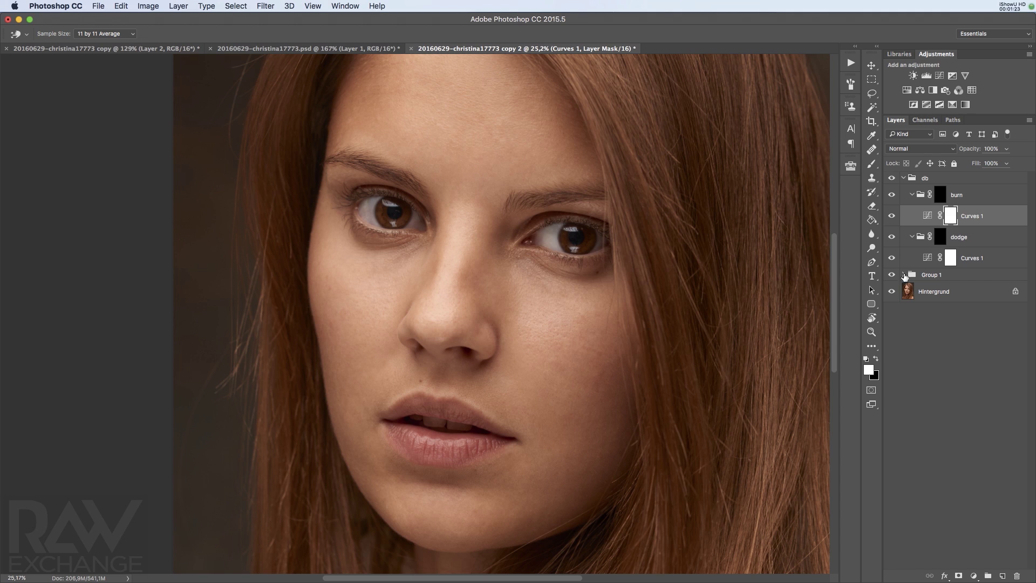
# Collapse the burn and dodge groups, target the dodge mask, and make white the foreground colour.
pyautogui.click(912, 196)
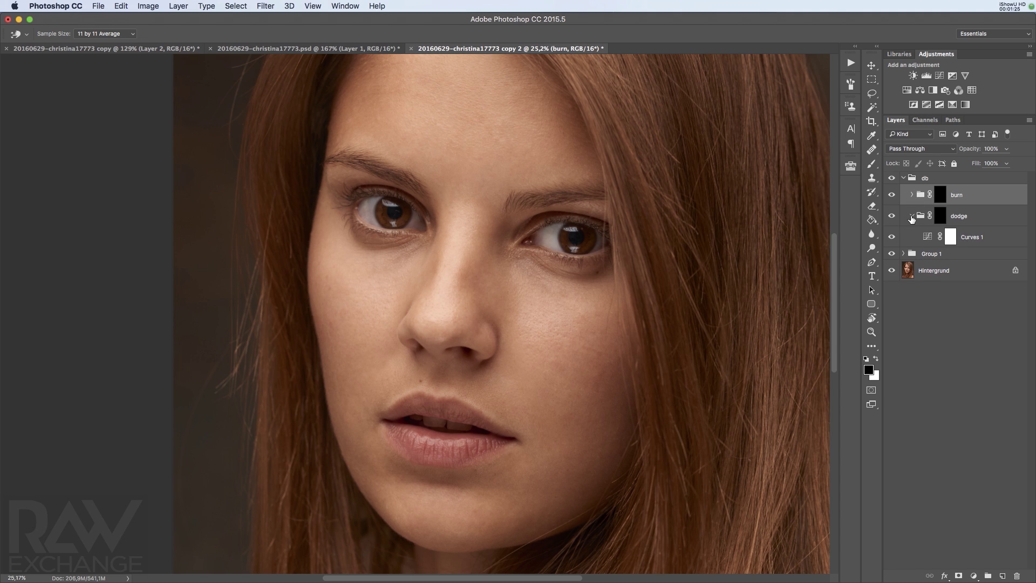
pyautogui.click(912, 216)
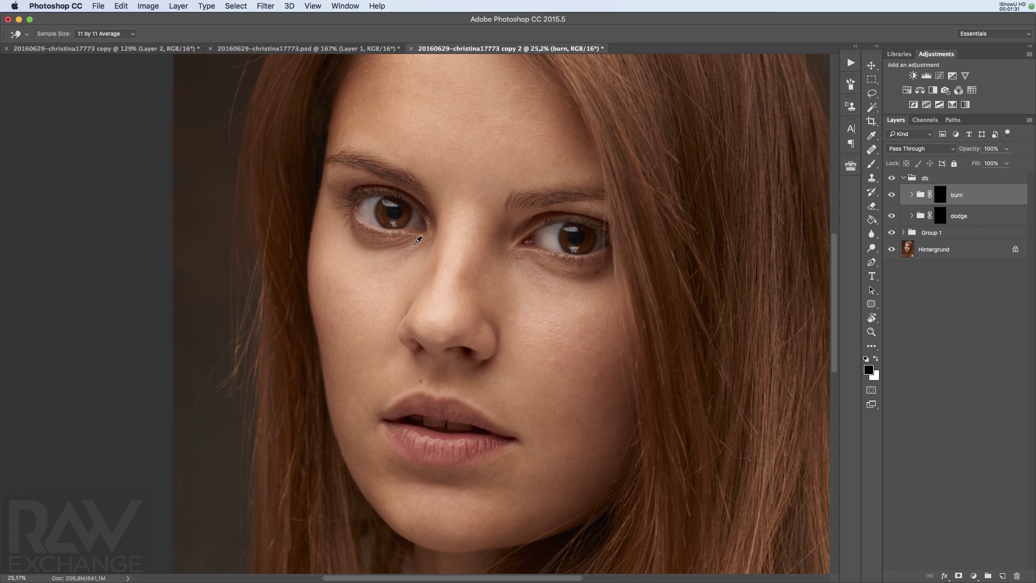
pyautogui.click(940, 195)
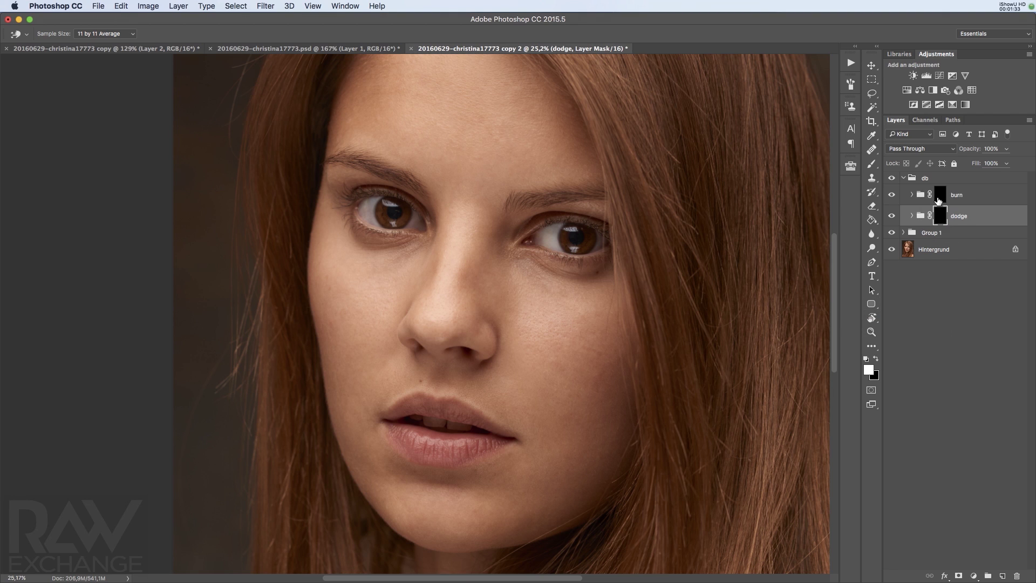
pyautogui.press('x')
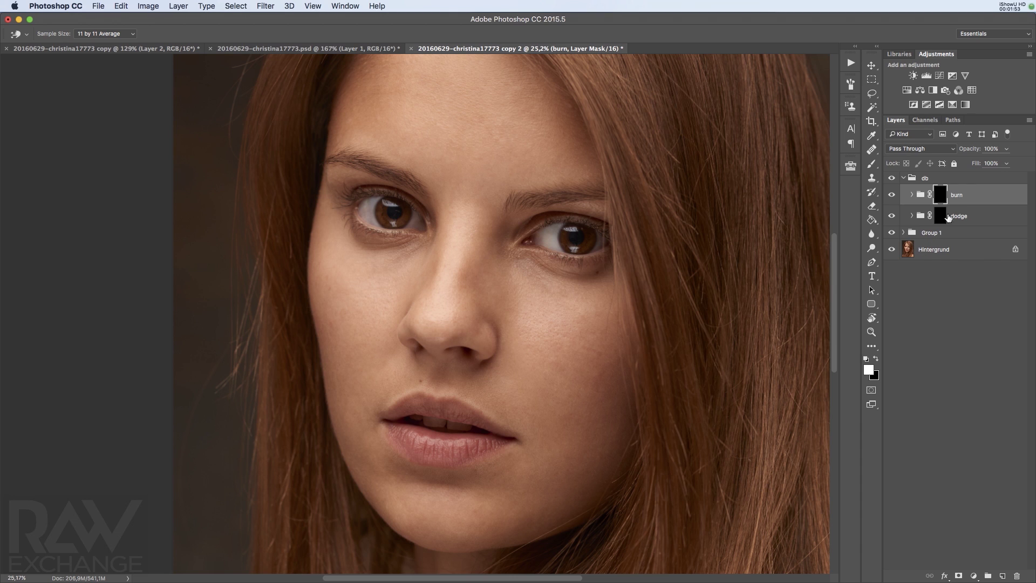
# Add a new Layer 1 above the db group and fill it with black.
pyautogui.click(970, 179)
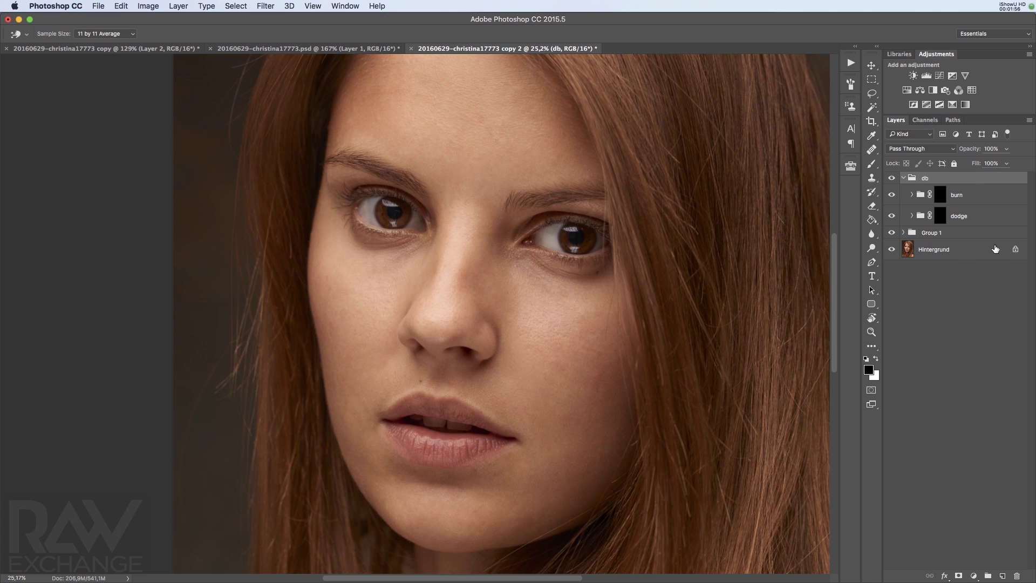
pyautogui.click(1003, 577)
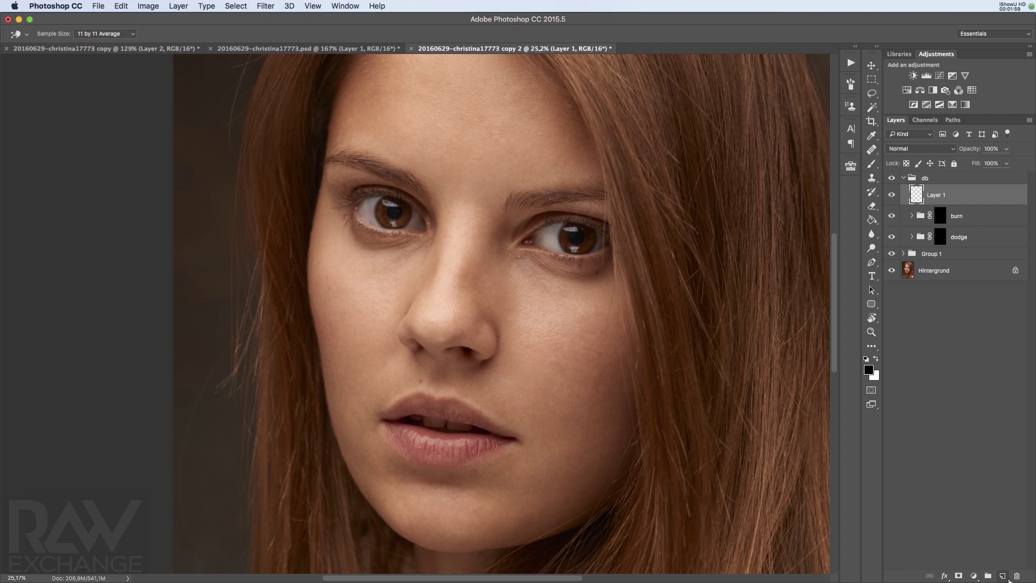
pyautogui.moveTo(927, 195)
pyautogui.mouseDown()
pyautogui.moveTo(915, 176)
pyautogui.moveTo(919, 193)
pyautogui.moveTo(919, 175)
pyautogui.moveTo(924, 182)
pyautogui.mouseUp()
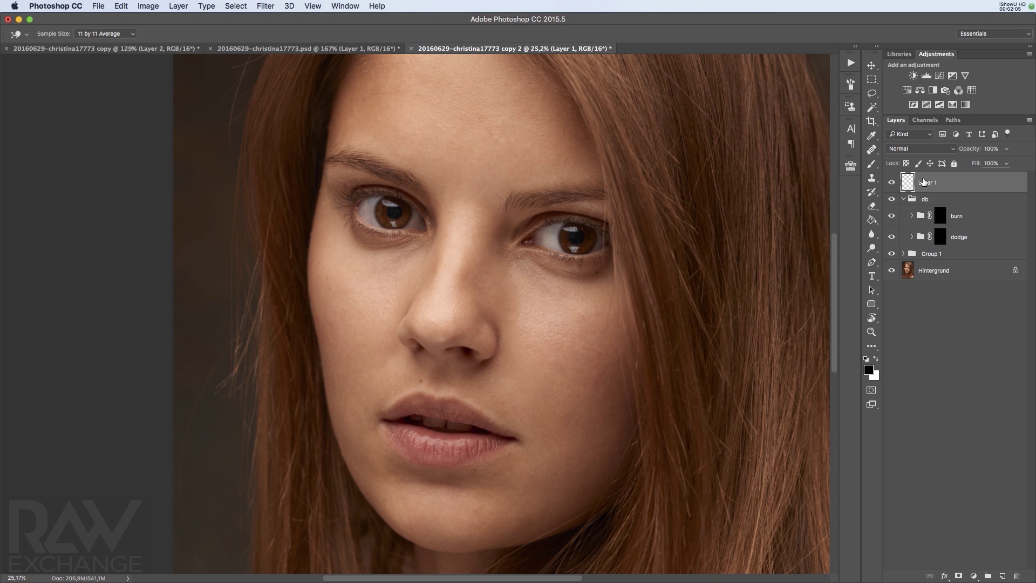
pyautogui.press('x')
pyautogui.press('super+BackSpace')
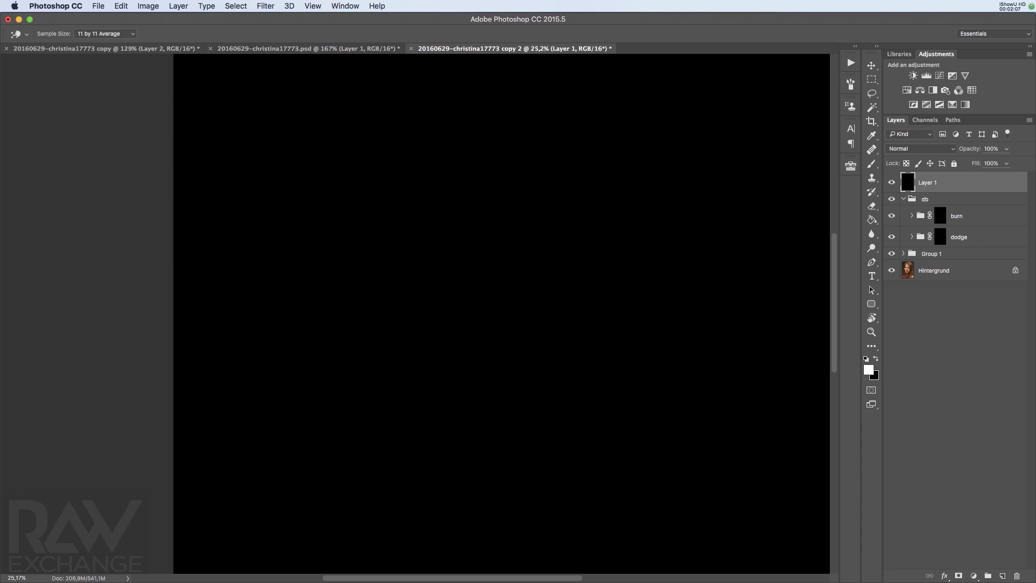
# Set Layer 1 to Color blend mode, then hide it to compare with colour.
pyautogui.click(941, 149)
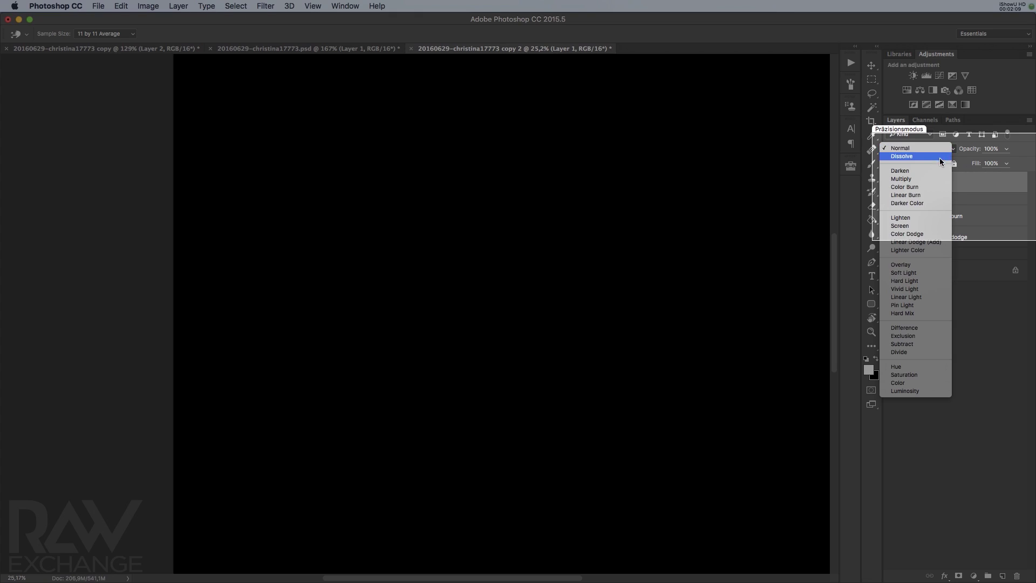
pyautogui.press('Escape')
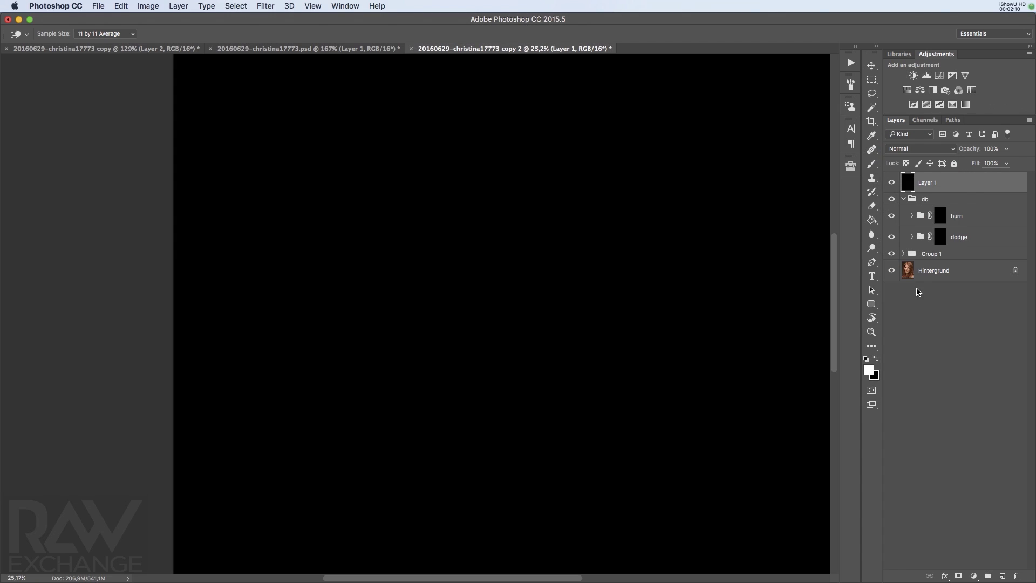
pyautogui.click(950, 148)
pyautogui.click(912, 386)
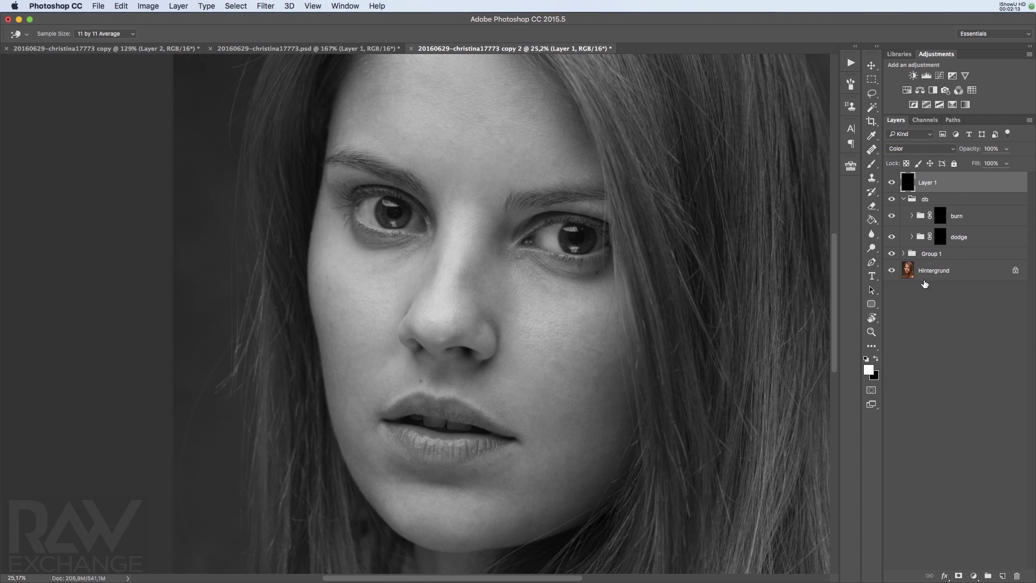
pyautogui.click(894, 182)
# Toggle the black-and-white Layer 1 to compare, leaving it visible.
pyautogui.click(893, 183)
pyautogui.click(892, 182)
pyautogui.click(892, 183)
# On the dodge mask, set brush flow to 2% and lightly paint white over the nose bridge.
pyautogui.click(940, 237)
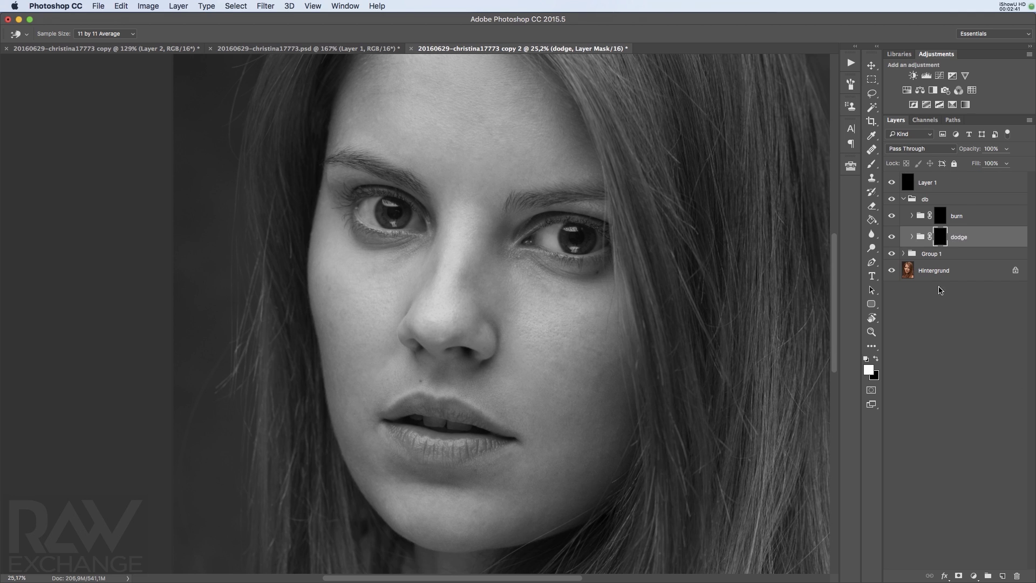
pyautogui.press('b')
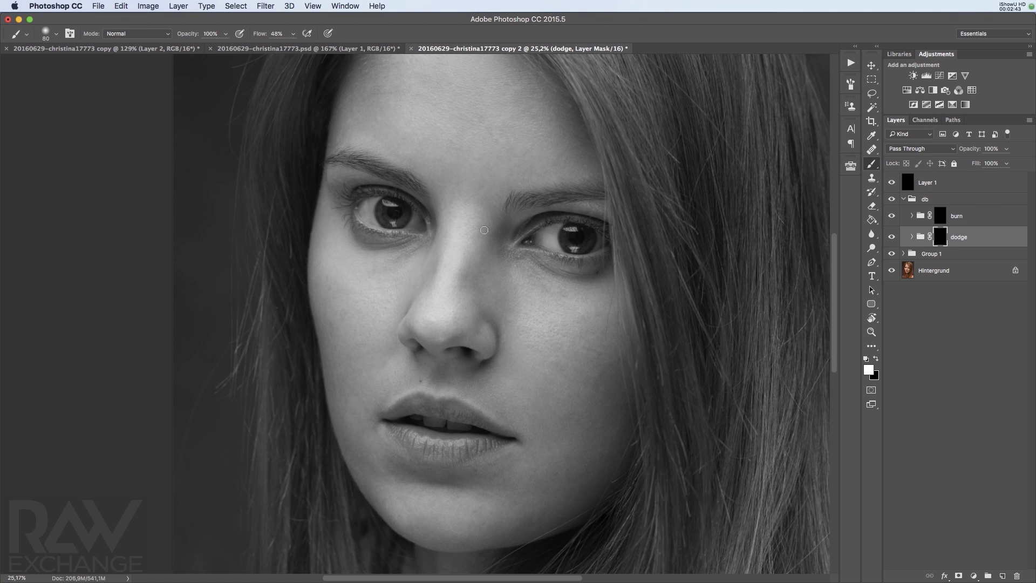
pyautogui.click(55, 34)
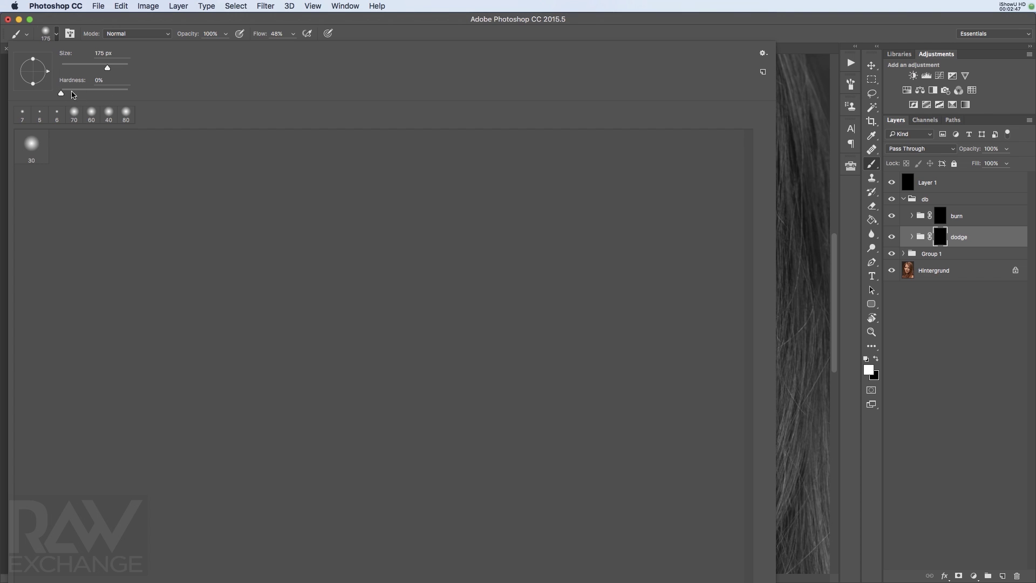
pyautogui.click(408, 21)
pyautogui.click(279, 34)
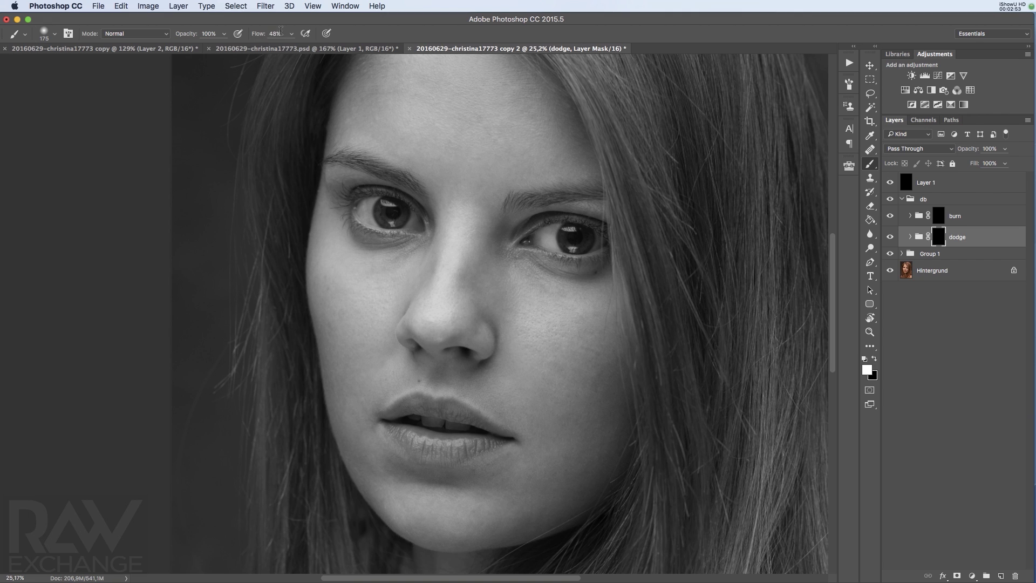
pyautogui.click(281, 30)
pyautogui.write('2')
pyautogui.moveTo(465, 286)
pyautogui.mouseDown()
pyautogui.moveTo(459, 311)
pyautogui.moveTo(424, 278)
pyautogui.moveTo(401, 327)
pyautogui.moveTo(361, 283)
pyautogui.moveTo(394, 265)
pyautogui.moveTo(365, 276)
pyautogui.moveTo(347, 320)
pyautogui.moveTo(349, 287)
pyautogui.moveTo(325, 319)
pyautogui.moveTo(379, 392)
pyautogui.moveTo(392, 356)
pyautogui.moveTo(385, 338)
pyautogui.moveTo(371, 359)
pyautogui.moveTo(387, 354)
pyautogui.moveTo(389, 486)
pyautogui.moveTo(352, 458)
pyautogui.moveTo(389, 511)
pyautogui.moveTo(571, 372)
pyautogui.moveTo(608, 391)
pyautogui.moveTo(590, 388)
pyautogui.moveTo(610, 372)
pyautogui.moveTo(589, 353)
pyautogui.moveTo(590, 400)
pyautogui.moveTo(617, 386)
pyautogui.mouseUp()
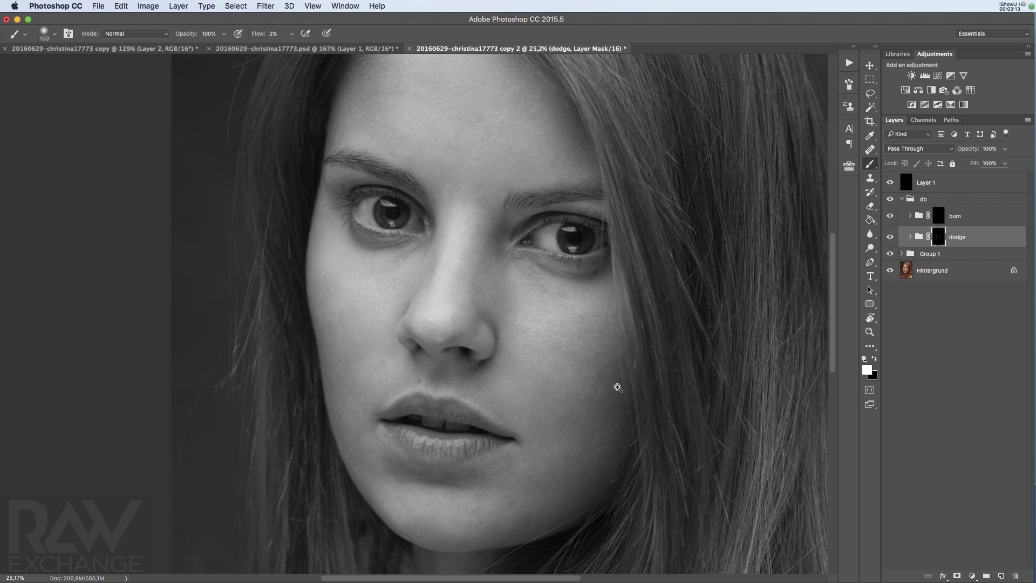
# Zoom in on the cheek and softly dodge the cheek and chin with a resized brush.
pyautogui.press('z')
pyautogui.moveTo(583, 356)
pyautogui.mouseDown()
pyautogui.moveTo(616, 350)
pyautogui.moveTo(636, 365)
pyautogui.mouseUp()
pyautogui.press('b')
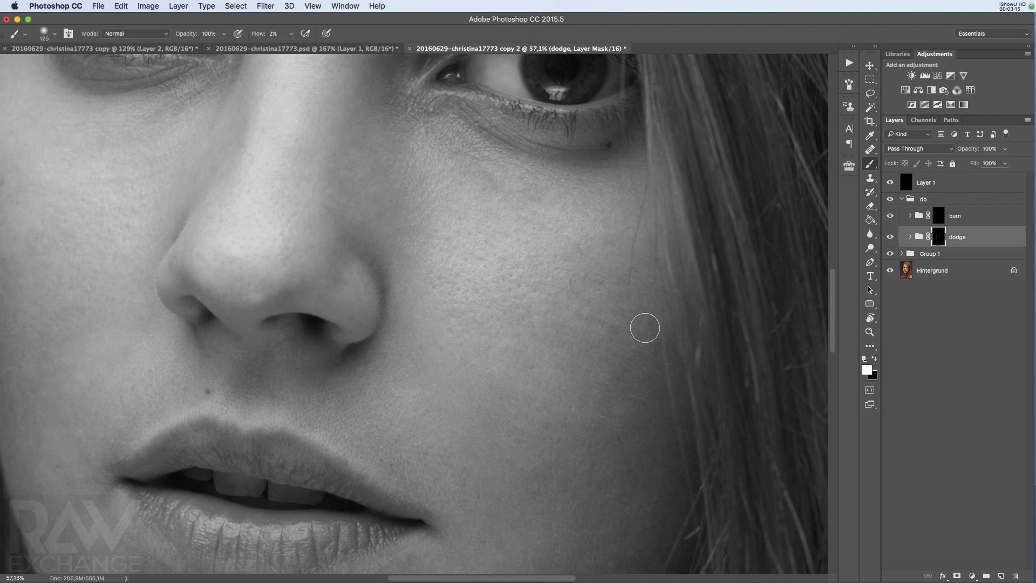
pyautogui.press('[')
pyautogui.press('[')
pyautogui.press('[')
pyautogui.press('[')
pyautogui.press(']')
pyautogui.press(']')
pyautogui.press(']')
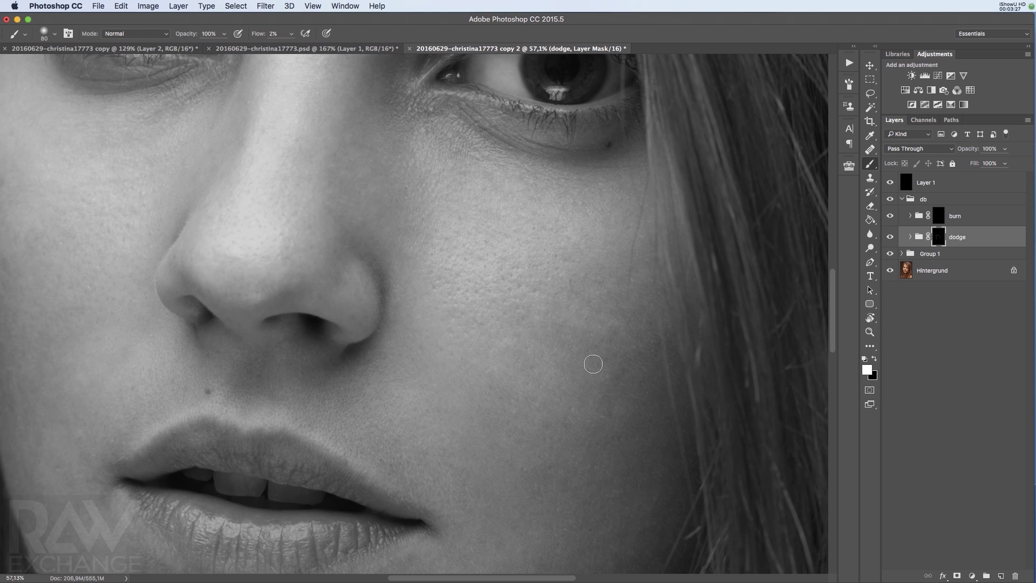
pyautogui.press(']')
pyautogui.moveTo(538, 456); pyautogui.dragTo(514, 328)
pyautogui.moveTo(562, 441)
pyautogui.mouseDown()
pyautogui.moveTo(534, 437)
pyautogui.moveTo(573, 421)
pyautogui.moveTo(563, 316)
pyautogui.mouseUp()
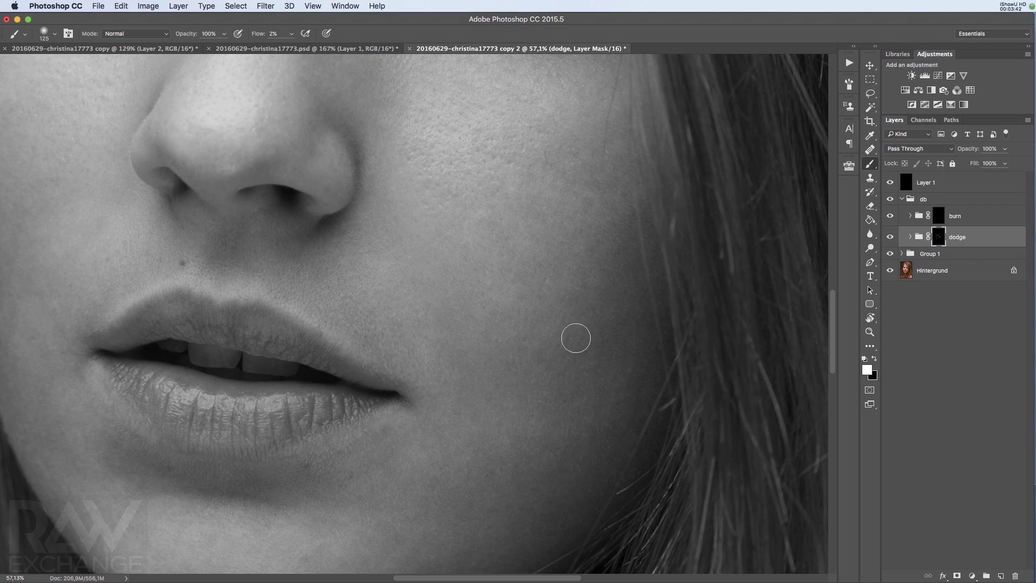
pyautogui.moveTo(546, 456); pyautogui.dragTo(653, 293)
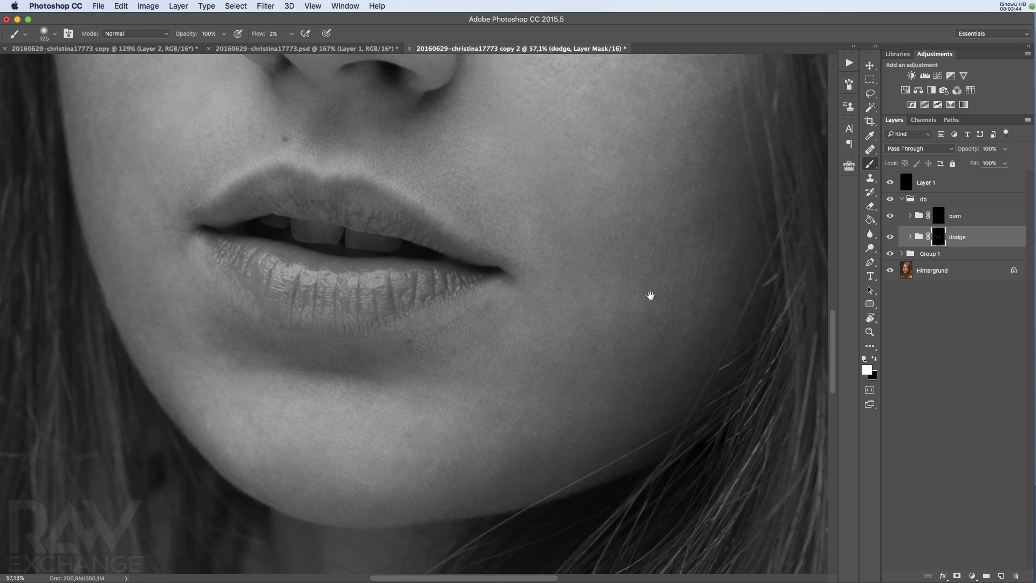
pyautogui.moveTo(505, 428)
pyautogui.mouseDown()
pyautogui.moveTo(416, 407)
pyautogui.moveTo(451, 489)
pyautogui.moveTo(550, 419)
pyautogui.moveTo(544, 458)
pyautogui.mouseUp()
# Resize the brush around the lip, pan back to the nose, and zoom out to the whole face.
pyautogui.press('[')
pyautogui.press('[')
pyautogui.press('[')
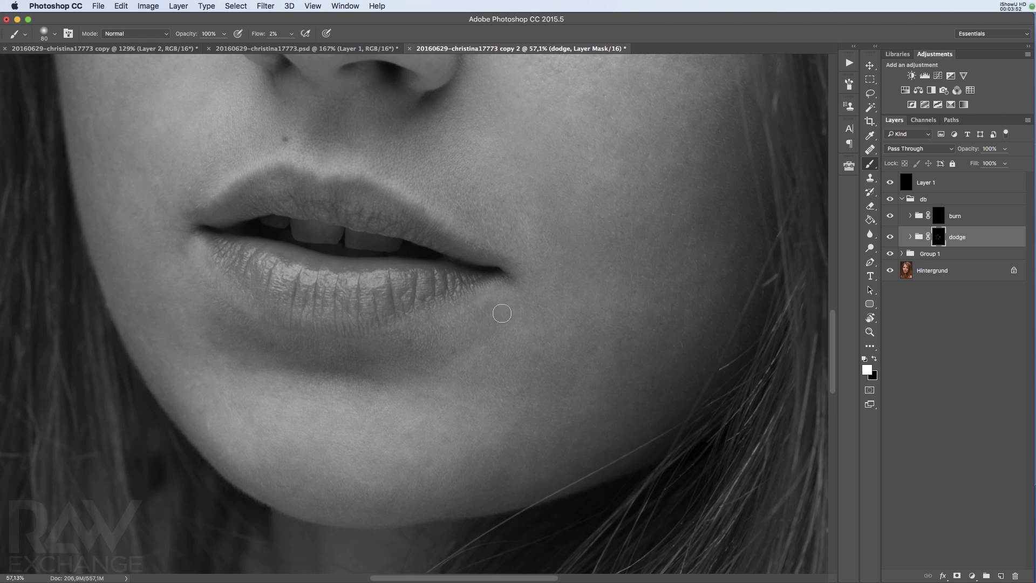
pyautogui.press(']')
pyautogui.press(']')
pyautogui.press(']')
pyautogui.press('[')
pyautogui.press('[')
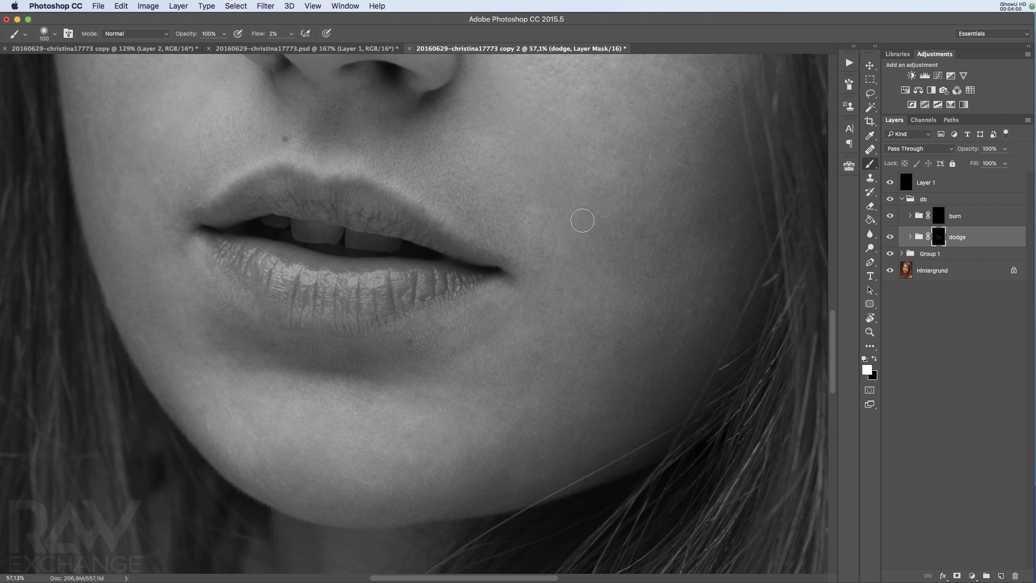
pyautogui.press(']')
pyautogui.press(']')
pyautogui.press(']')
pyautogui.press('[')
pyautogui.press('[')
pyautogui.press('[')
pyautogui.moveTo(151, 154); pyautogui.dragTo(253, 299)
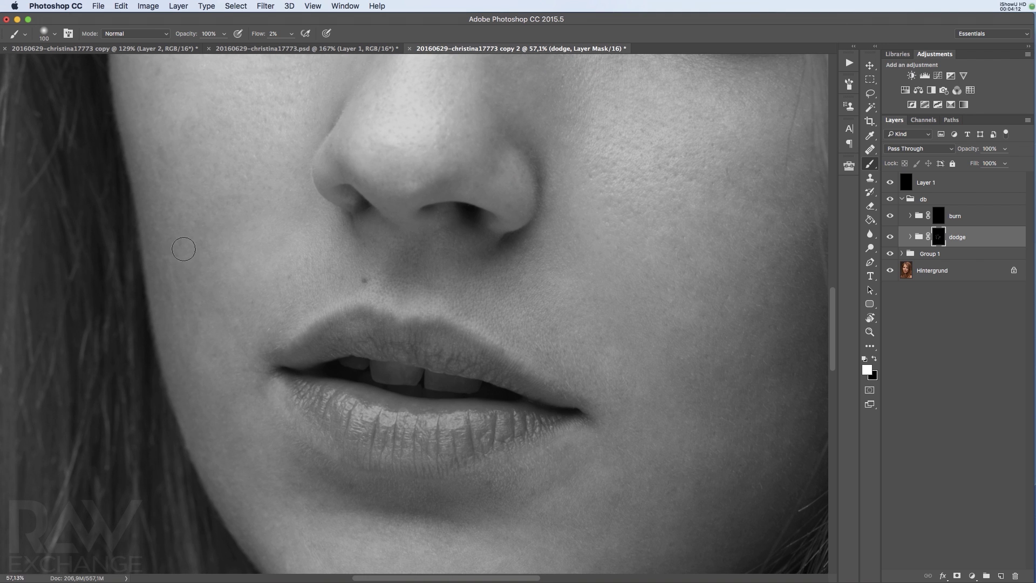
pyautogui.press(']')
pyautogui.press(']')
pyautogui.press(']')
pyautogui.press('z')
pyautogui.moveTo(546, 335); pyautogui.dragTo(530, 342)
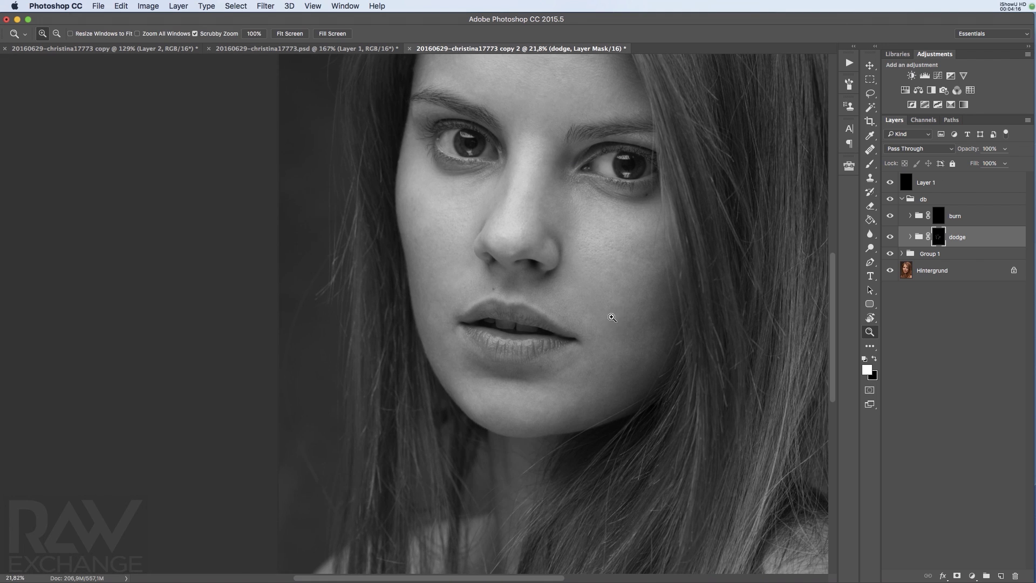
# Zoom in around the mouth and nose and softly burn the cheek beside the nose on the burn mask.
pyautogui.moveTo(623, 297); pyautogui.dragTo(655, 277)
pyautogui.click(941, 214)
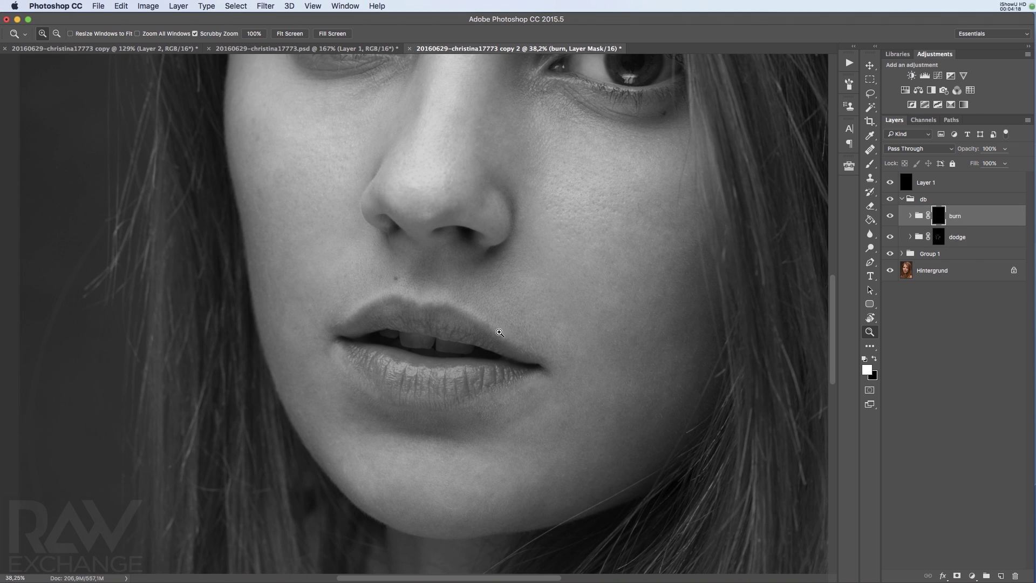
pyautogui.press('b')
pyautogui.moveTo(647, 258)
pyautogui.mouseDown()
pyautogui.moveTo(600, 303)
pyautogui.moveTo(655, 285)
pyautogui.moveTo(581, 259)
pyautogui.moveTo(695, 245)
pyautogui.moveTo(636, 229)
pyautogui.moveTo(679, 228)
pyautogui.moveTo(592, 371)
pyautogui.moveTo(603, 330)
pyautogui.moveTo(571, 348)
pyautogui.moveTo(564, 329)
pyautogui.moveTo(578, 389)
pyautogui.moveTo(653, 394)
pyautogui.moveTo(532, 429)
pyautogui.moveTo(565, 410)
pyautogui.moveTo(593, 466)
pyautogui.moveTo(595, 455)
pyautogui.moveTo(479, 491)
pyautogui.moveTo(543, 471)
pyautogui.moveTo(323, 485)
pyautogui.moveTo(356, 485)
pyautogui.moveTo(290, 315)
pyautogui.moveTo(361, 276)
pyautogui.moveTo(351, 415)
pyautogui.mouseUp()
pyautogui.press('space')
pyautogui.press('[')
pyautogui.press('[')
pyautogui.press('[')
pyautogui.press('[')
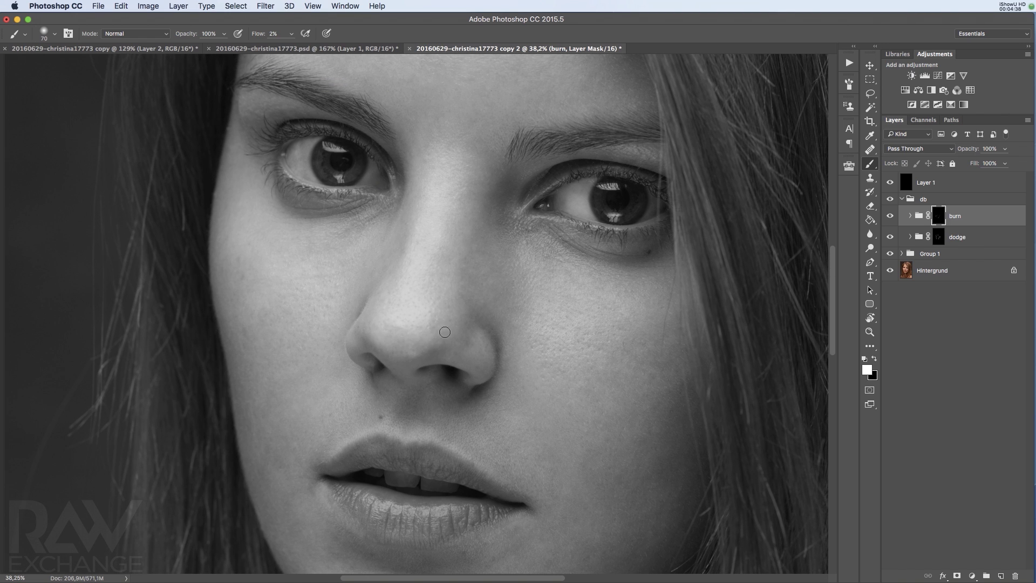
pyautogui.press(']')
pyautogui.moveTo(483, 265)
pyautogui.mouseDown()
pyautogui.moveTo(496, 278)
pyautogui.moveTo(483, 283)
pyautogui.mouseUp()
# Burn the forehead toward the nose bridge and along the eyebrow, then recentre on the nose and mouth.
pyautogui.scroll(5, 470, 242)
pyautogui.press(']')
pyautogui.press(']')
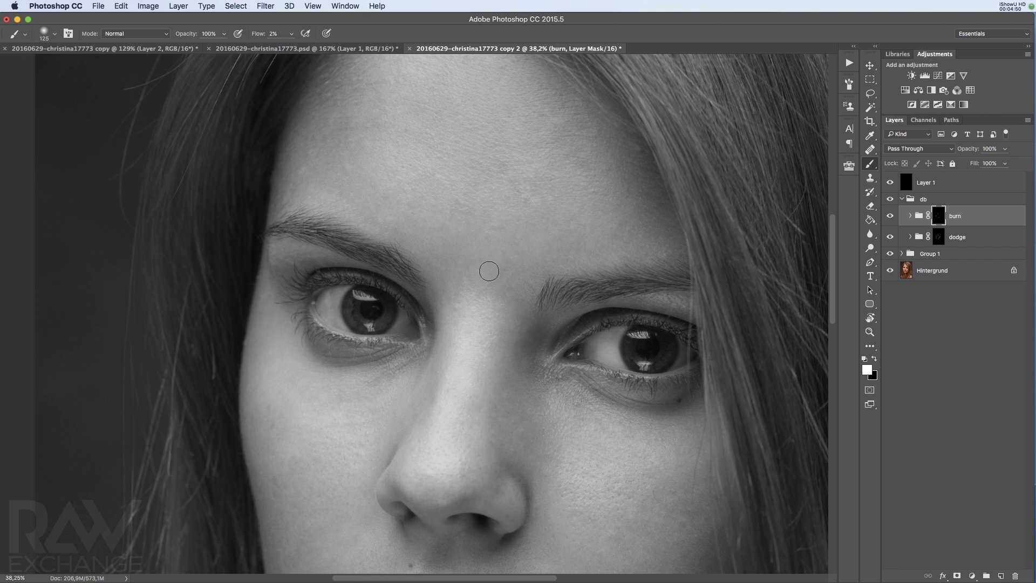
pyautogui.press('[')
pyautogui.moveTo(382, 219)
pyautogui.mouseDown()
pyautogui.moveTo(432, 218)
pyautogui.moveTo(482, 230)
pyautogui.moveTo(467, 268)
pyautogui.mouseUp()
pyautogui.moveTo(293, 207)
pyautogui.mouseDown()
pyautogui.moveTo(354, 215)
pyautogui.moveTo(320, 201)
pyautogui.moveTo(334, 216)
pyautogui.mouseUp()
pyautogui.press('[')
pyautogui.press(']')
pyautogui.press(']')
pyautogui.scroll(-3, 354, 173)
pyautogui.hscroll(3, 354, 173)
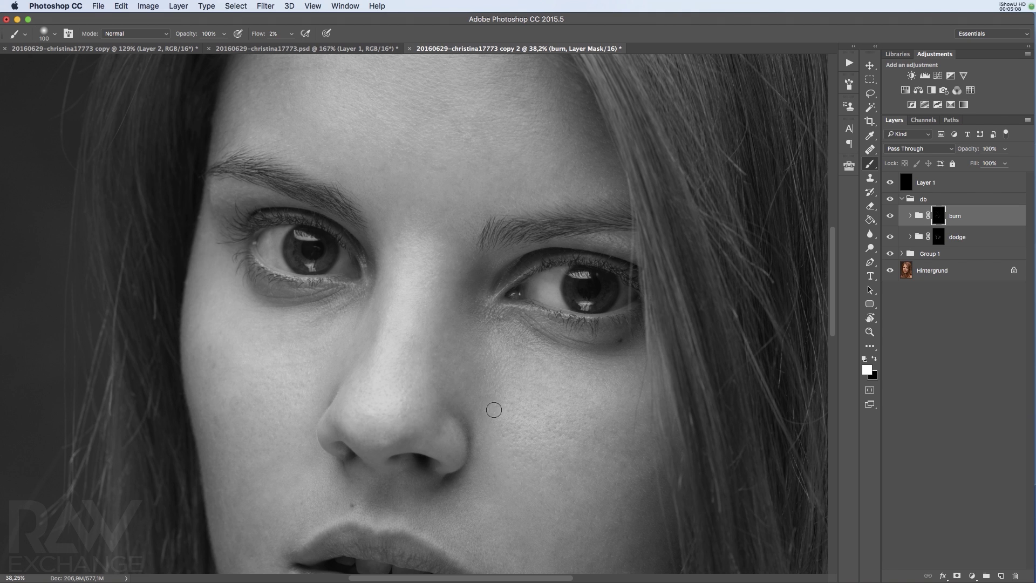
pyautogui.press('[')
pyautogui.moveTo(506, 413); pyautogui.dragTo(460, 288)
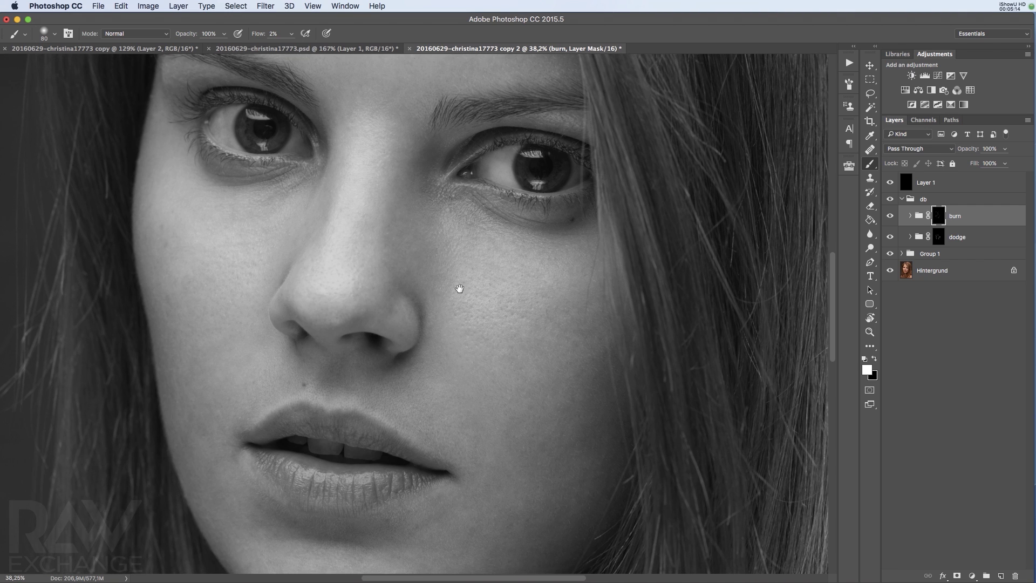
pyautogui.press(']')
pyautogui.scroll(-3, 539, 439)
# Make the dodge group's mask the painting target again.
pyautogui.click(944, 238)
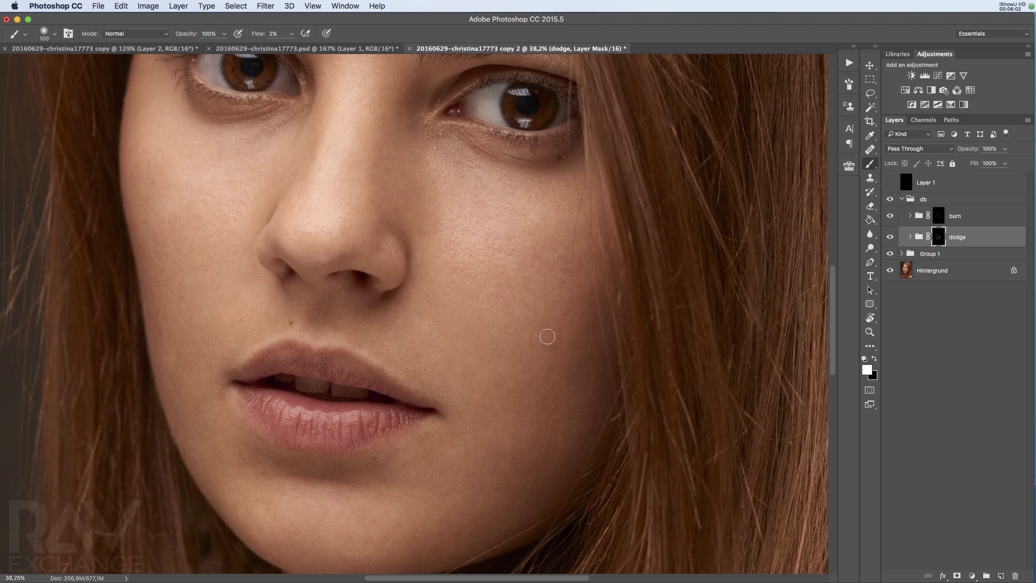
pyautogui.press('z')
pyautogui.moveTo(497, 364); pyautogui.dragTo(471, 373)
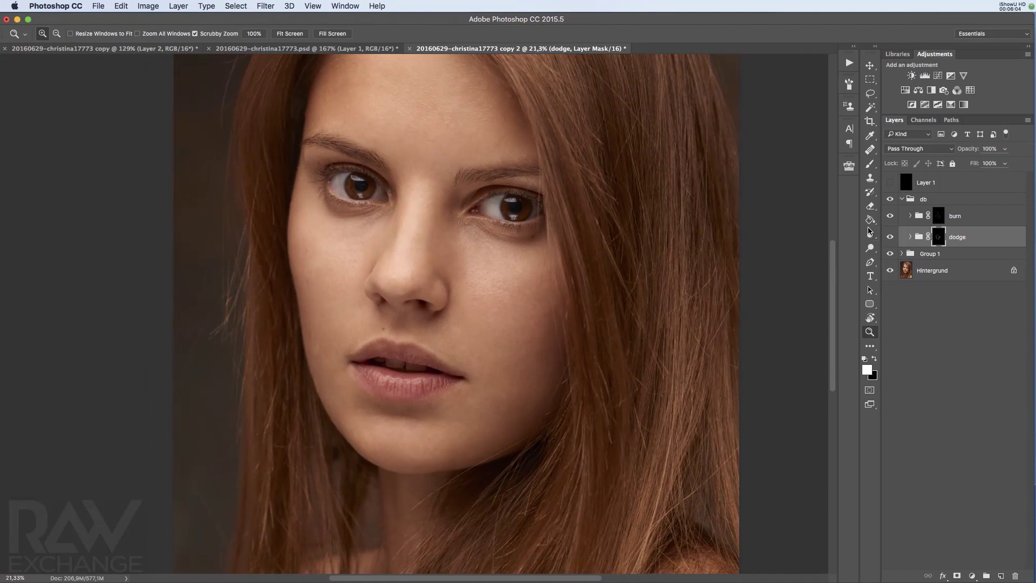
pyautogui.click(891, 201)
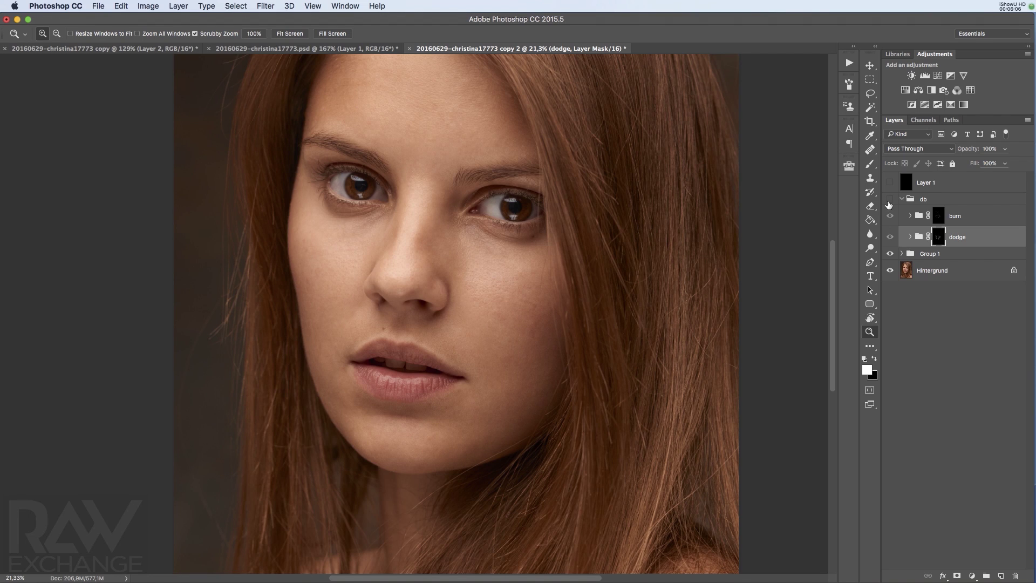
pyautogui.click(891, 200)
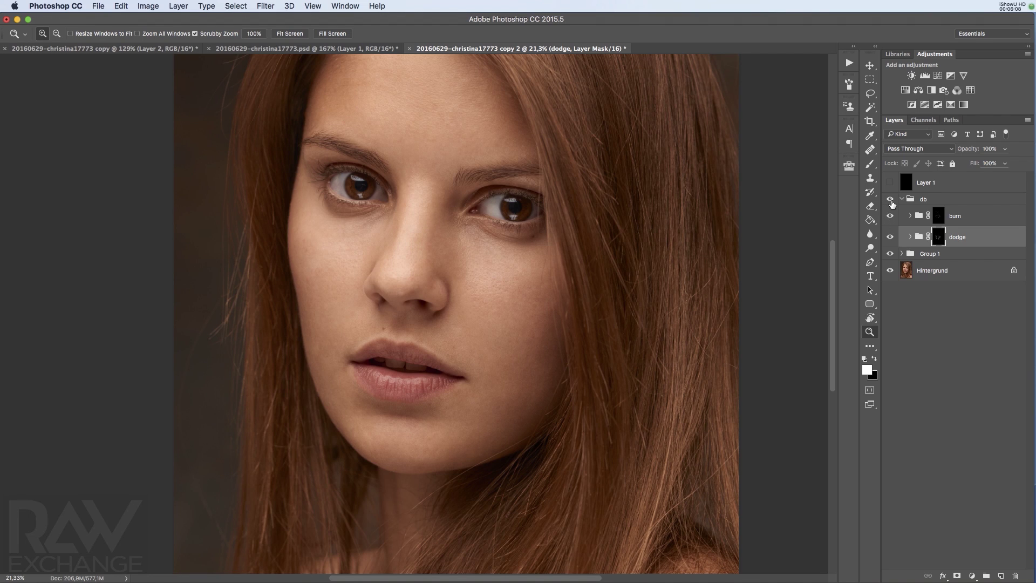
pyautogui.click(891, 200)
pyautogui.click(891, 200)
pyautogui.click(891, 201)
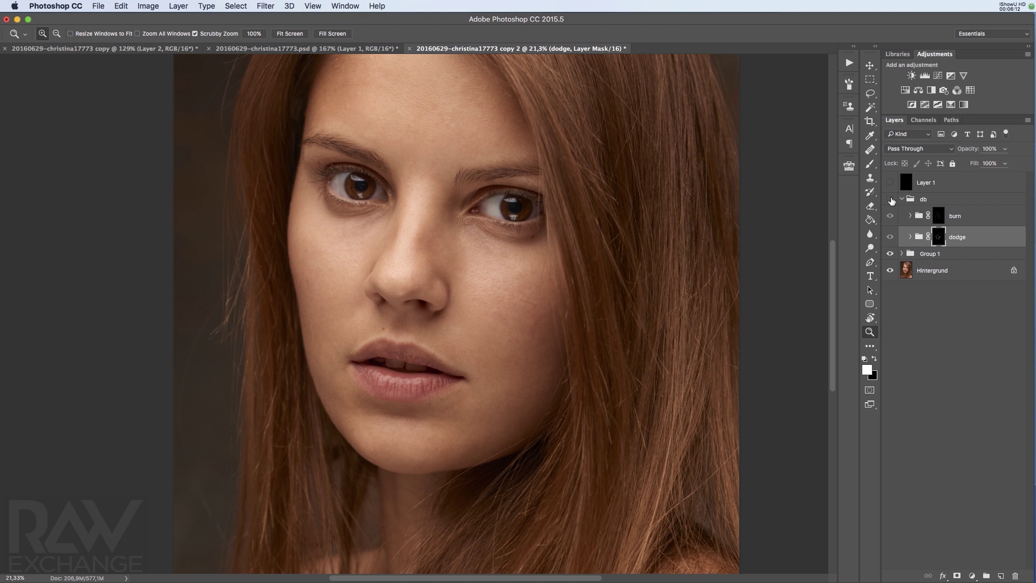
pyautogui.click(891, 200)
pyautogui.click(891, 200)
pyautogui.click(892, 200)
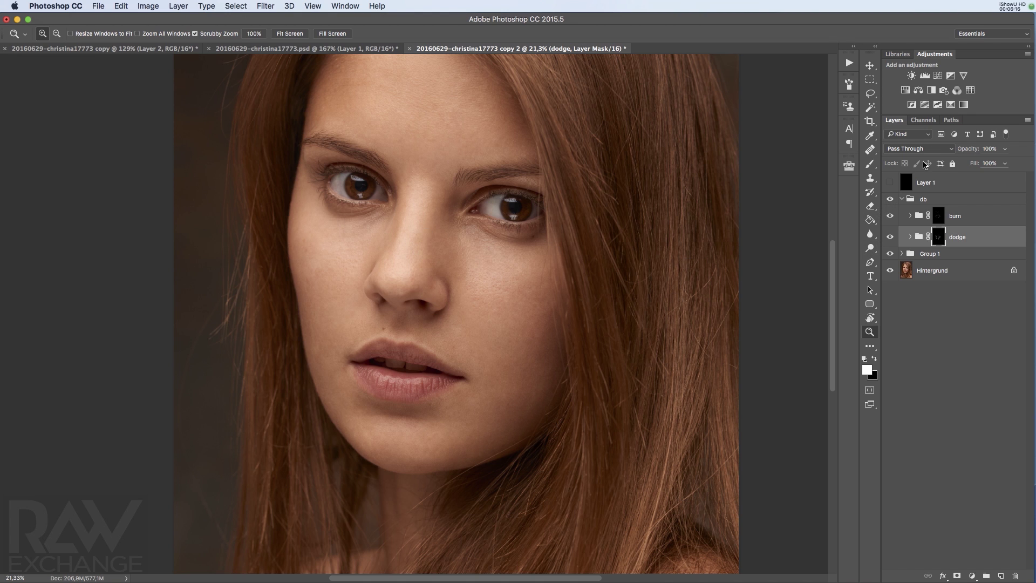
pyautogui.click(891, 200)
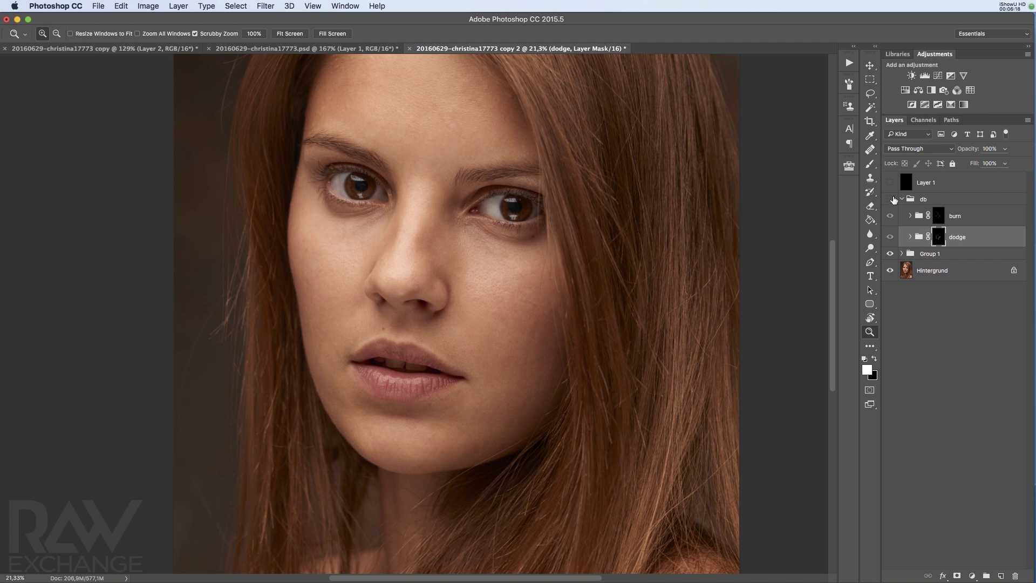
pyautogui.click(892, 200)
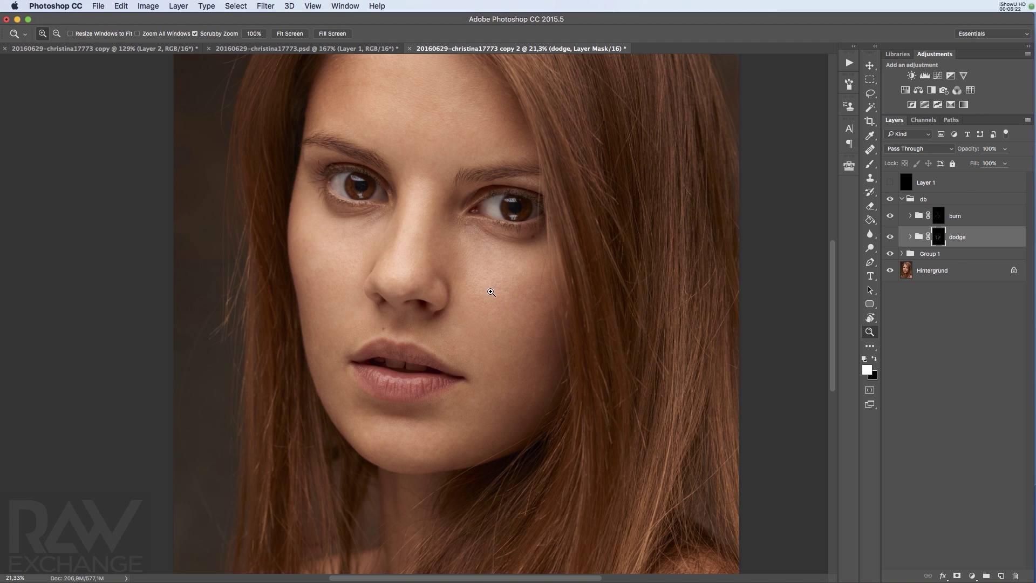
pyautogui.moveTo(491, 292); pyautogui.dragTo(547, 343)
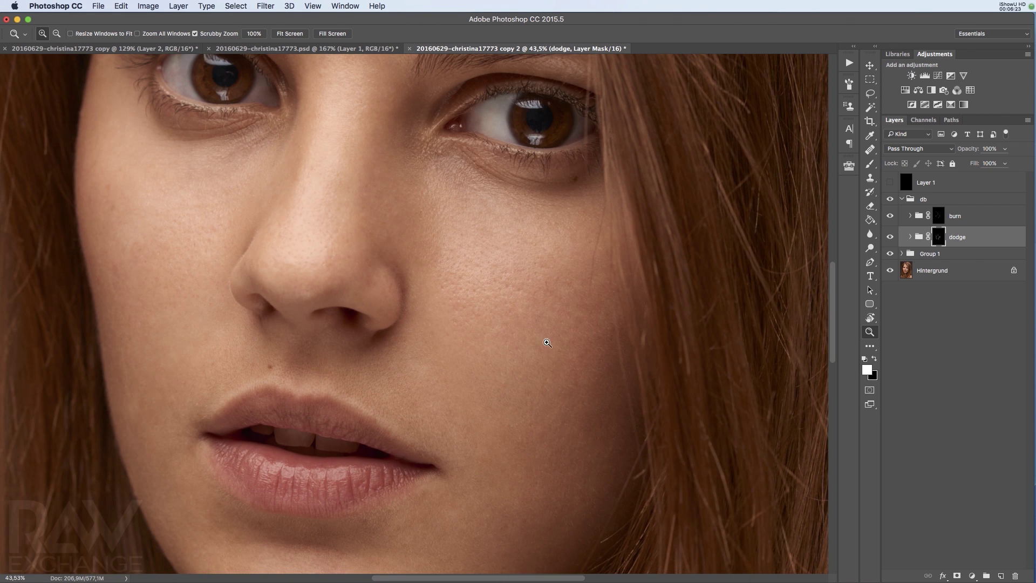
pyautogui.click(890, 201)
pyautogui.click(891, 201)
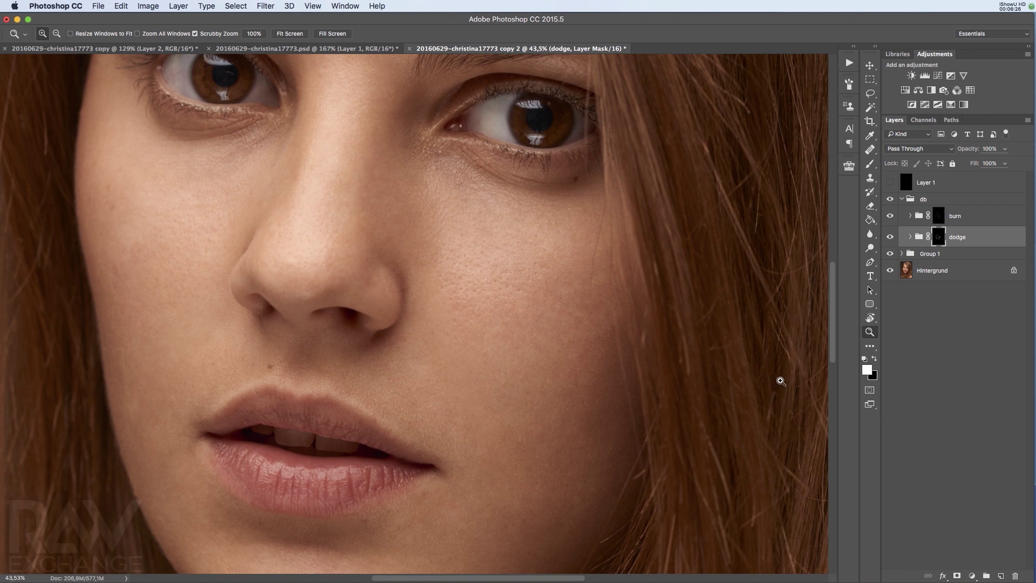